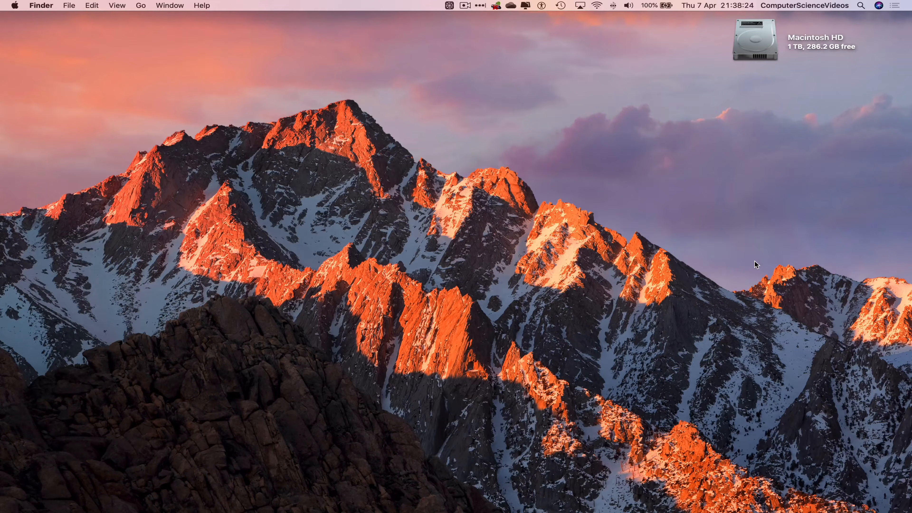
Step: Open Microsoft Outlook from the Mac Office 2019 app group and start a new e-mail
left_click(102, 495)
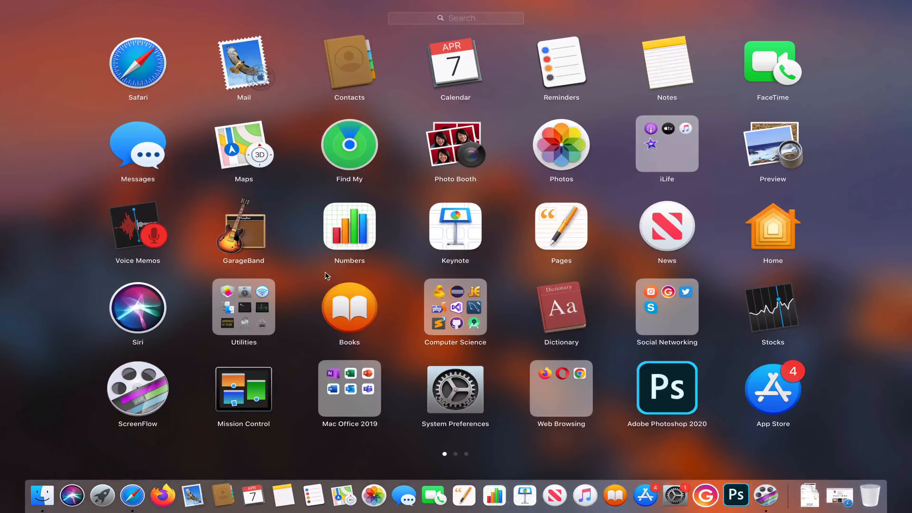
left_click(351, 382)
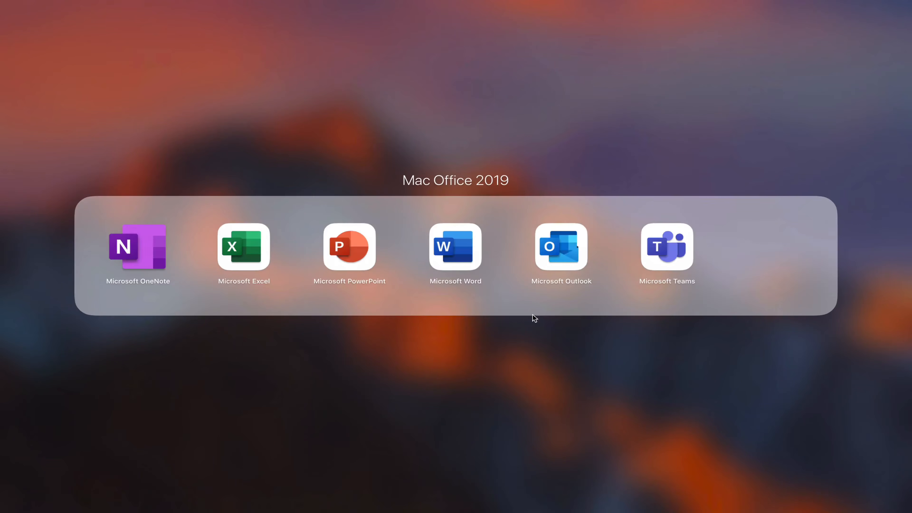
left_click(570, 244)
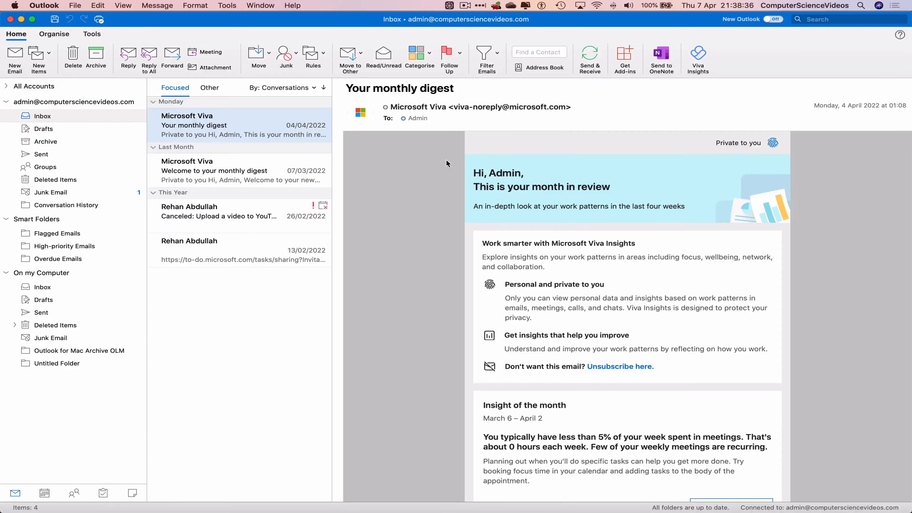
key("super+n")
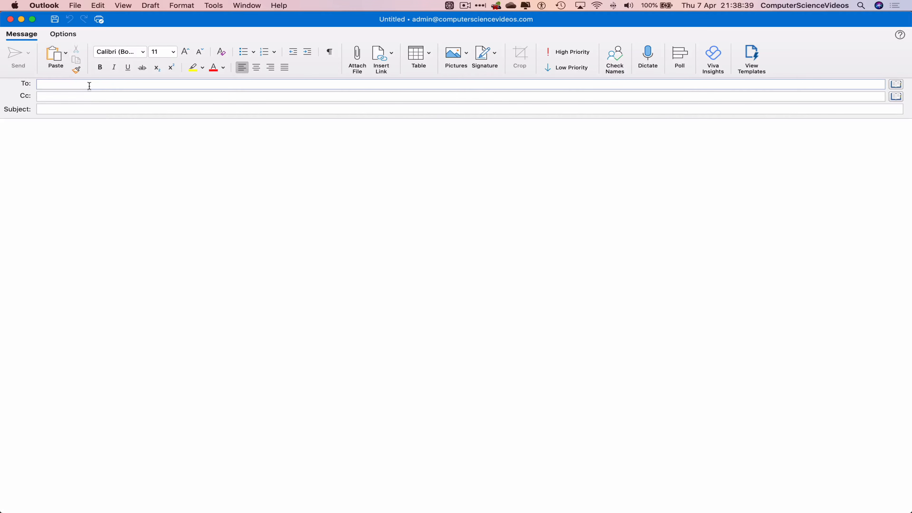
Step: Write the message body with a greeting to the recipient, the line "Please see this e-mail." and the closing "Kind regards,"
left_click(201, 164)
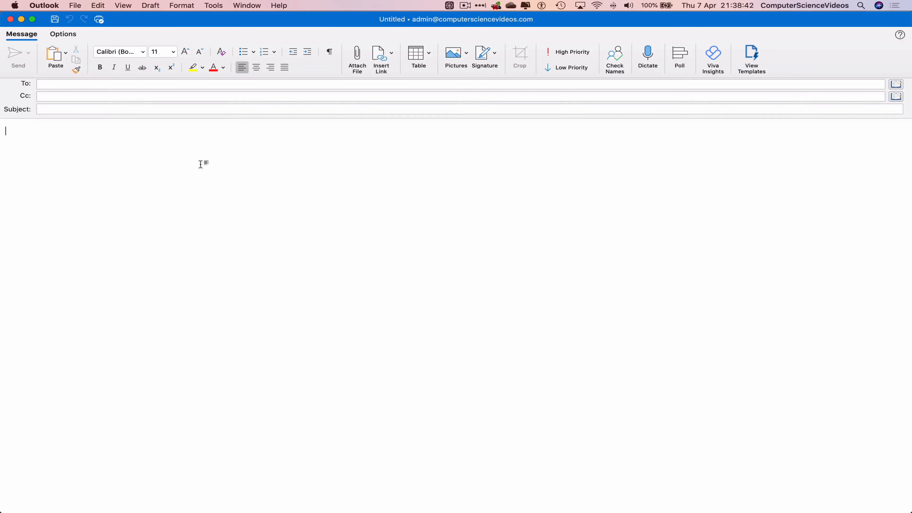
type("Dear Rehan,")
key("Return")
key("Return")
type("Please see this e-mail.")
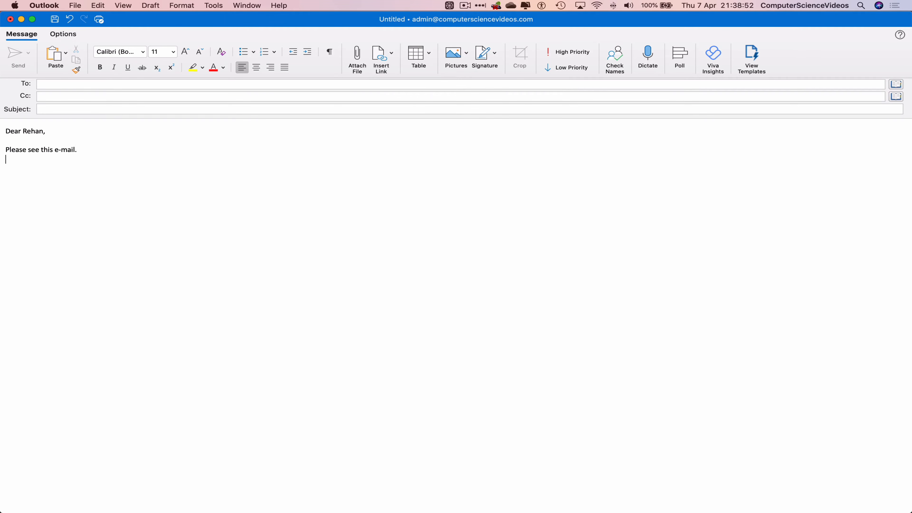
key("Return")
type("Kind regards,")
Step: Create a new signature from the signature settings and enlarge its editing window
left_click(494, 53)
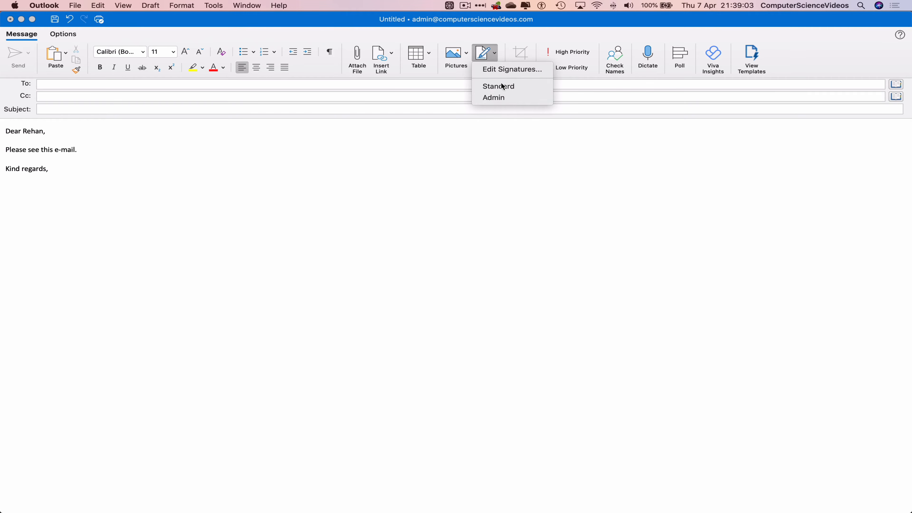
left_click(517, 69)
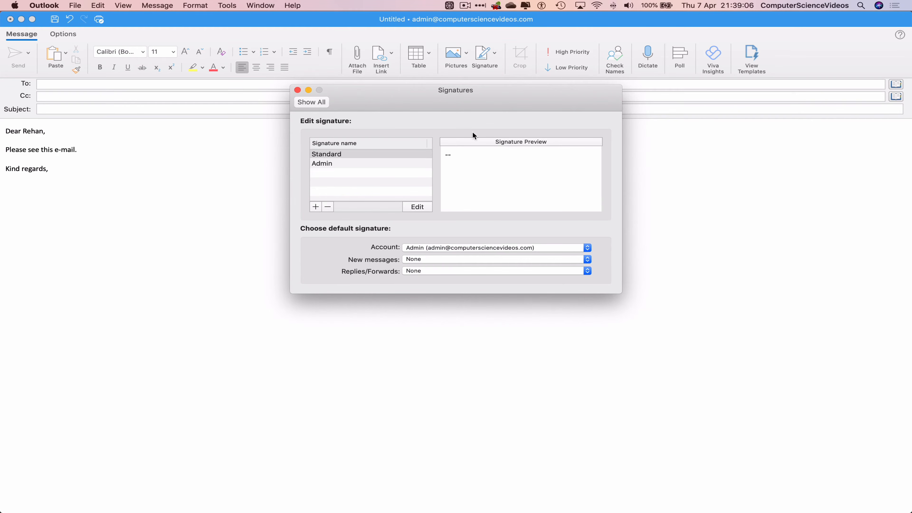
left_click(316, 207)
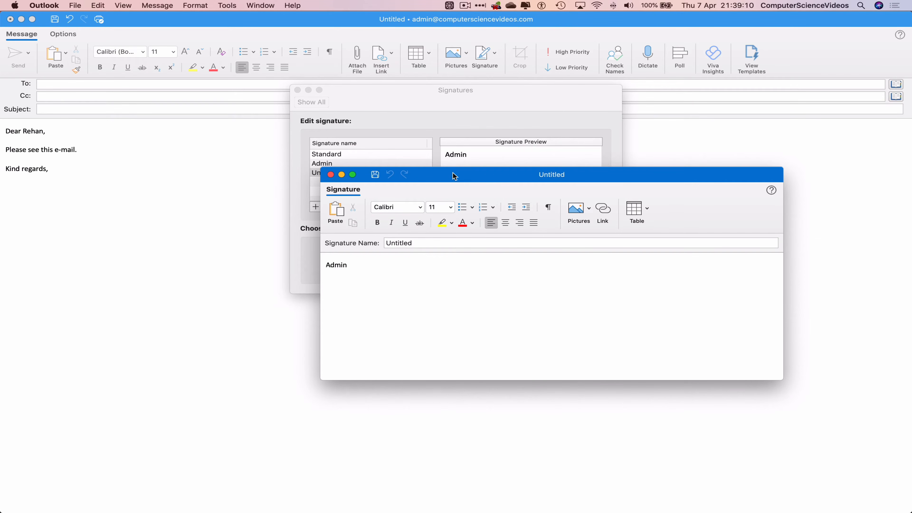
left_click_drag(455, 176, 455, 152)
left_click_drag(786, 358, 814, 422)
triple_click(411, 241)
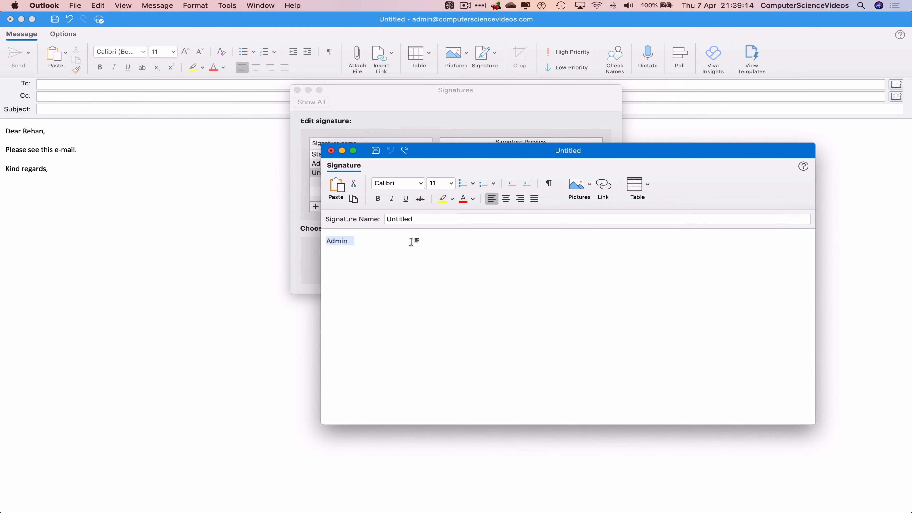
left_click(411, 241)
key("Return")
key("Return")
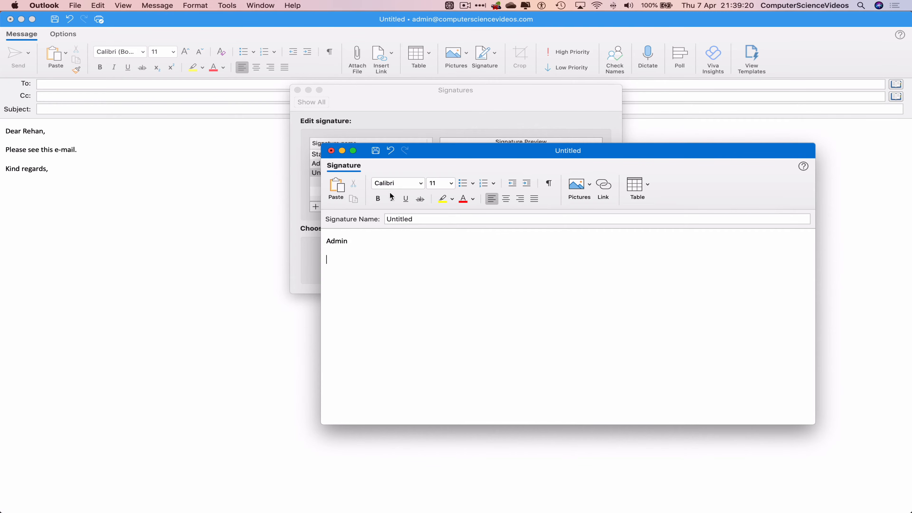
left_click(127, 507)
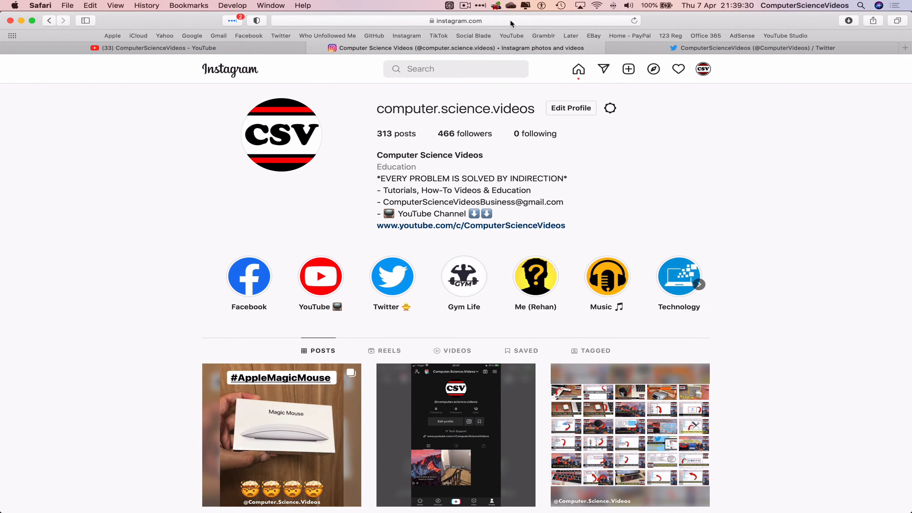
left_click(512, 22)
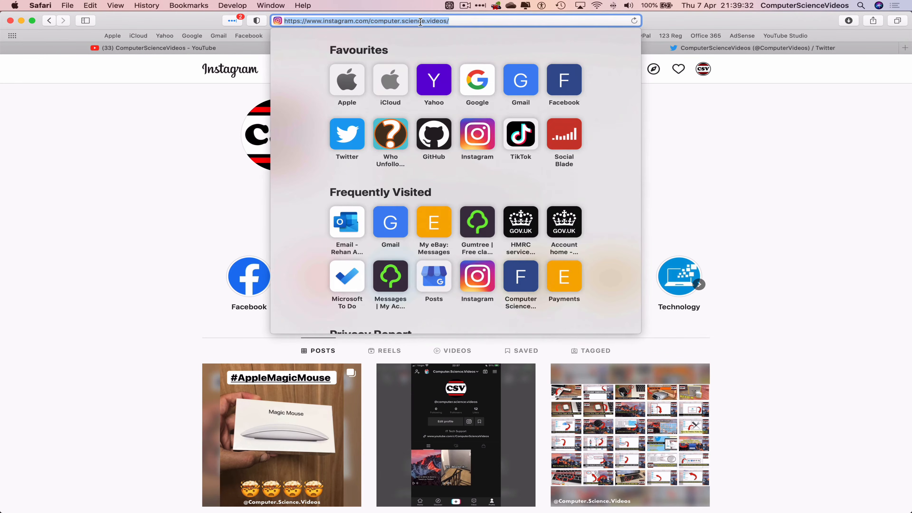
right_click(420, 22)
left_click(441, 36)
left_click(22, 20)
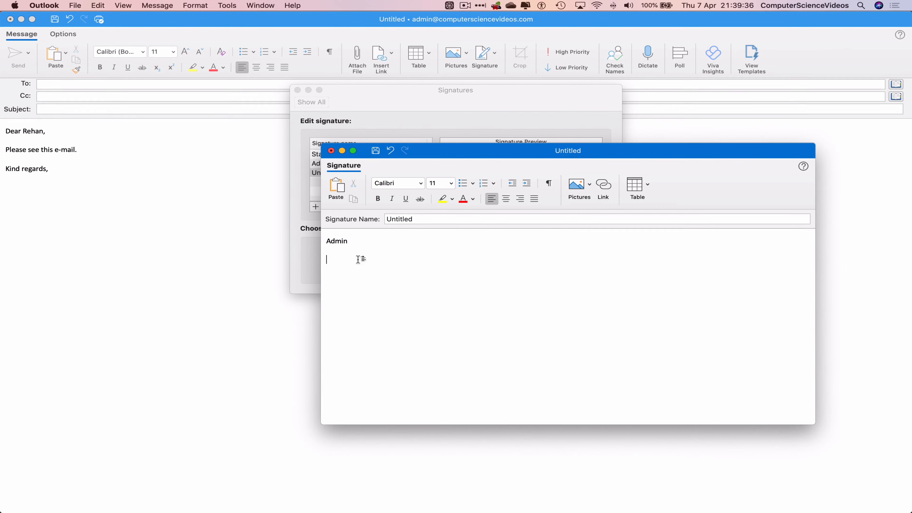
right_click(356, 257)
left_click(391, 282)
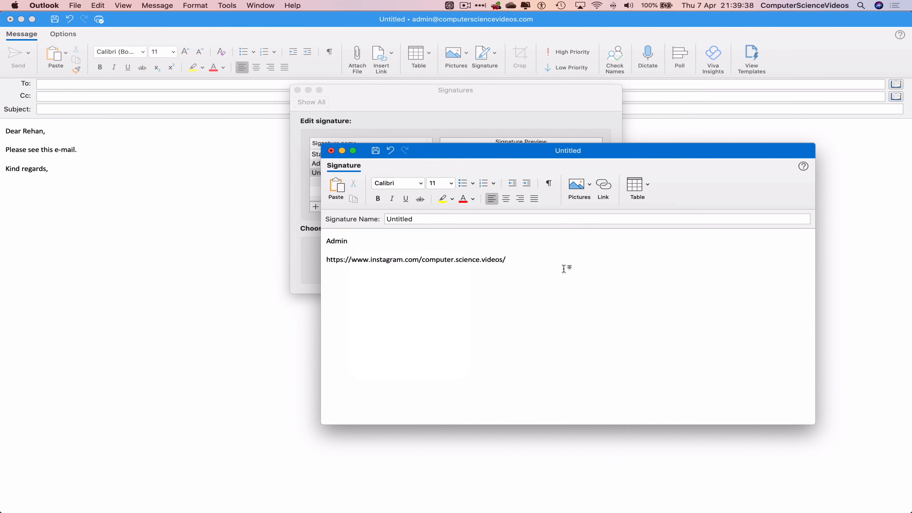
key("Return")
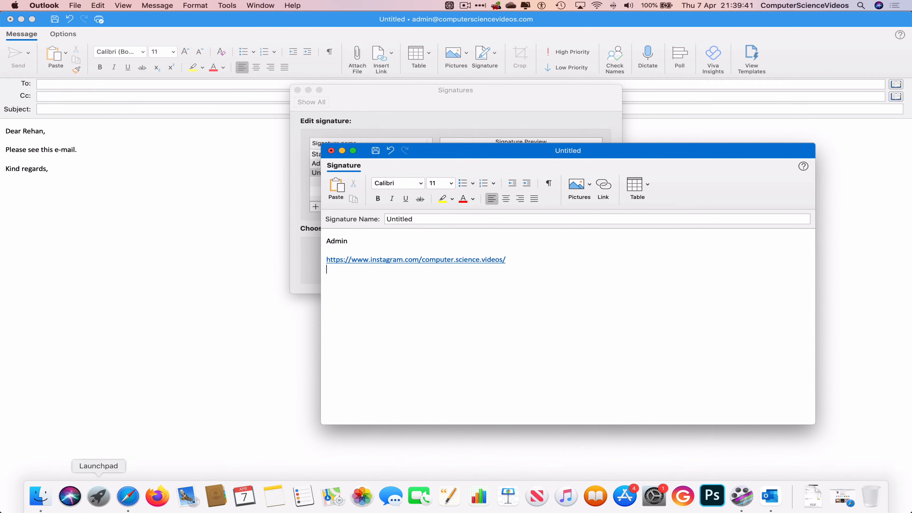
left_click(129, 496)
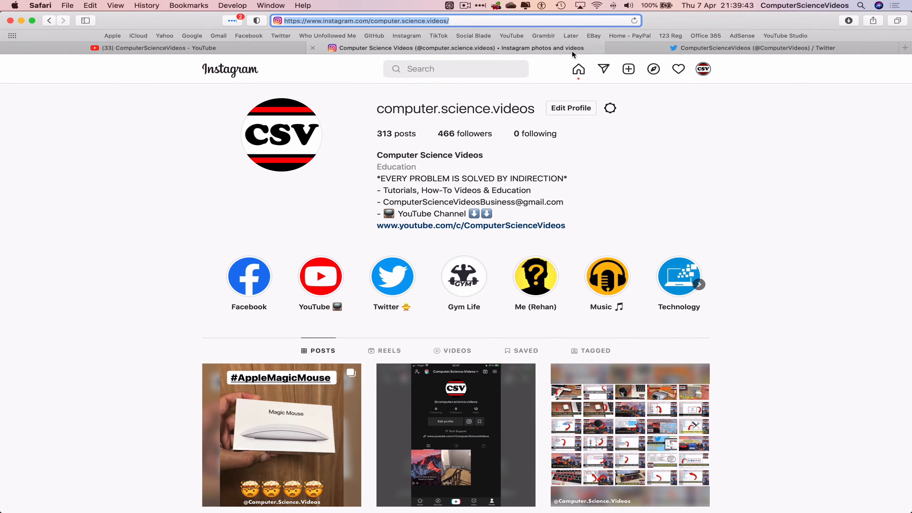
left_click(713, 51)
left_click(507, 22)
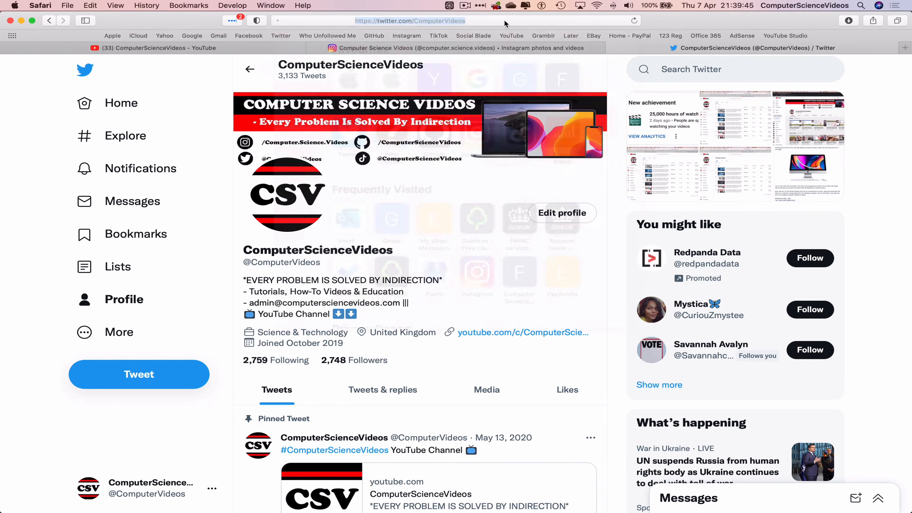
right_click(387, 25)
left_click(406, 35)
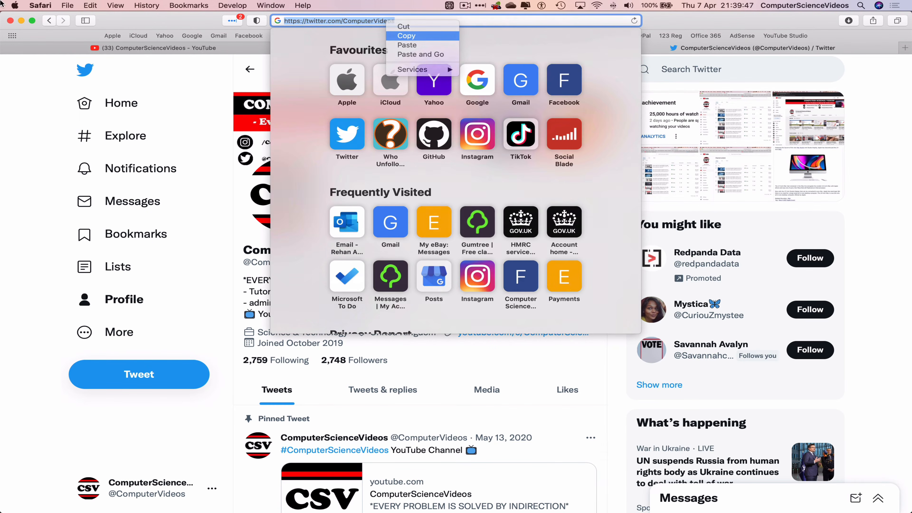
left_click(21, 21)
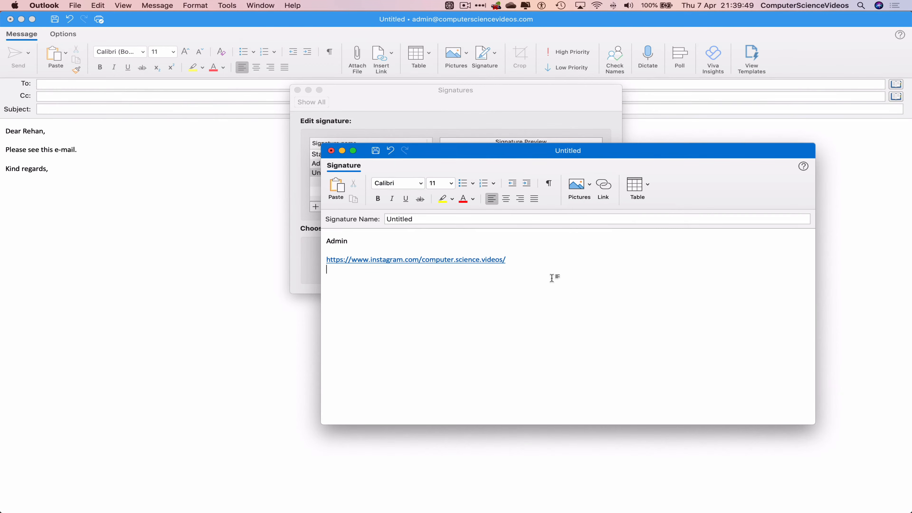
key("super+v")
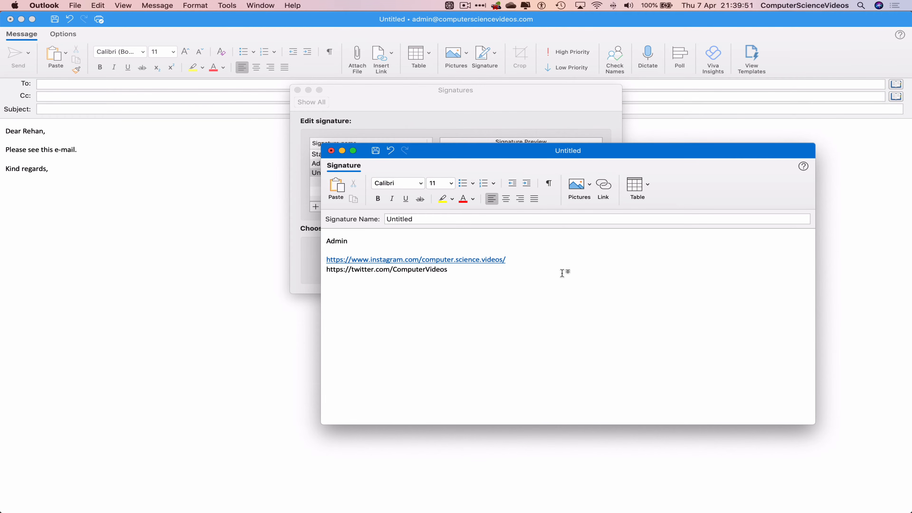
key("Return")
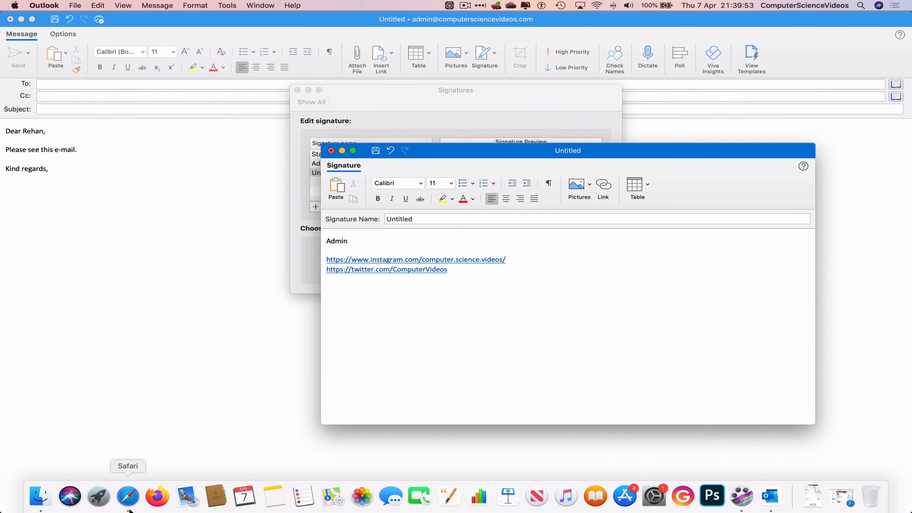
left_click(129, 496)
left_click(123, 48)
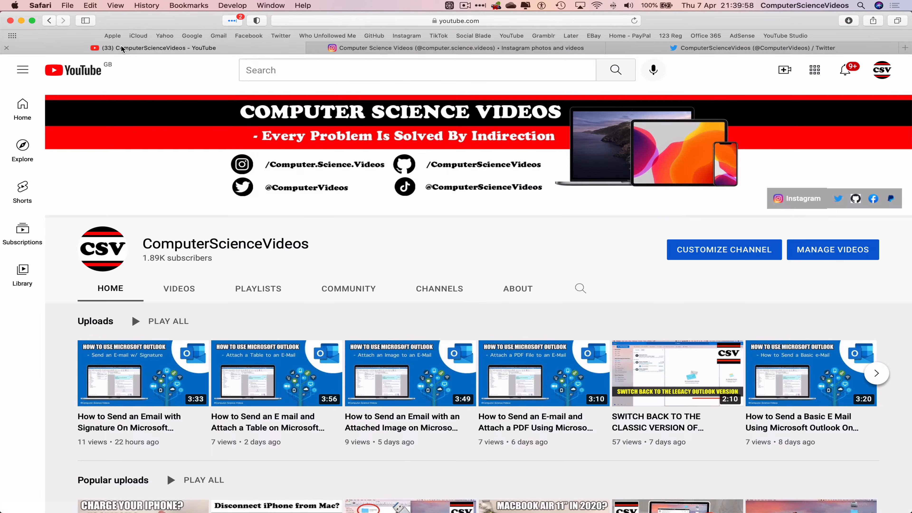
left_click(388, 21)
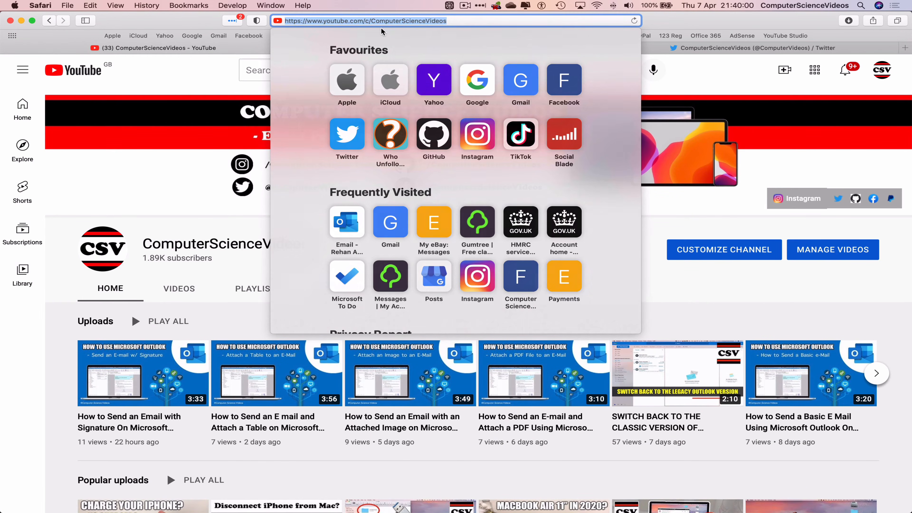
right_click(396, 21)
left_click(417, 35)
left_click(21, 21)
left_click(572, 305)
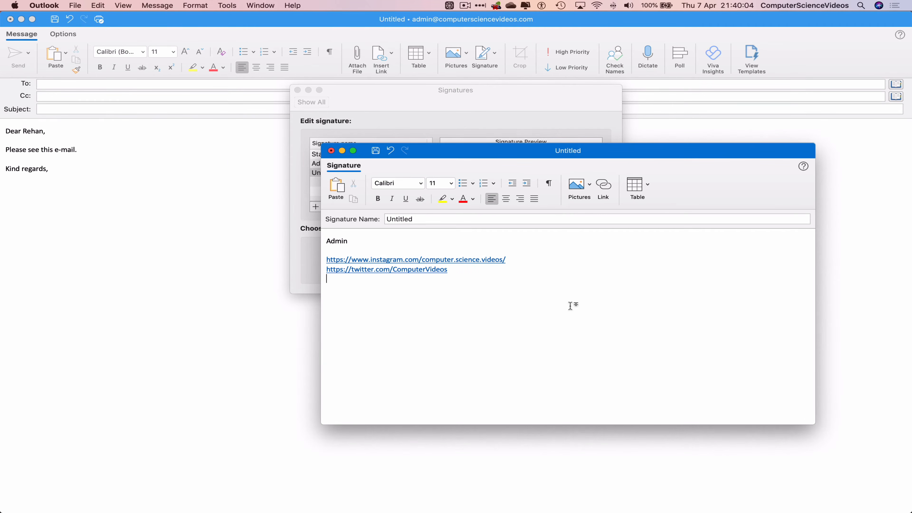
key("super+v")
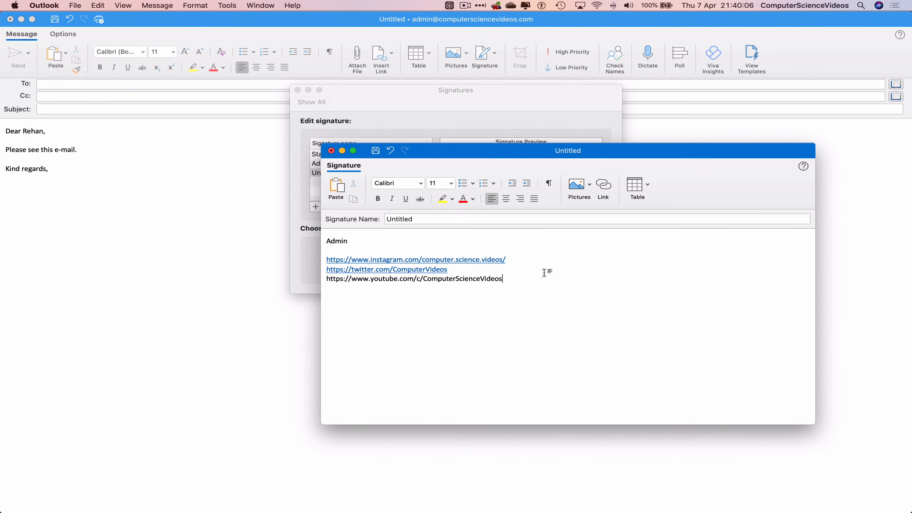
key("Return")
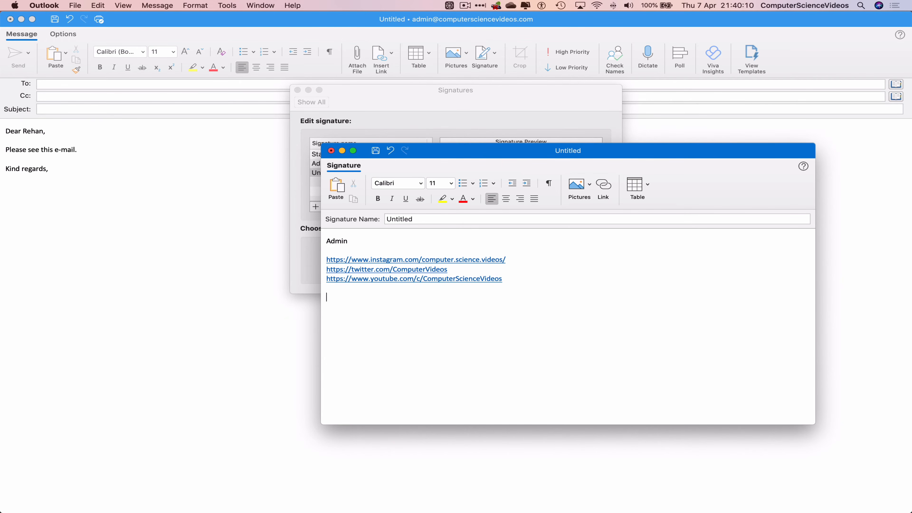
type("www.computersciencevideos.com")
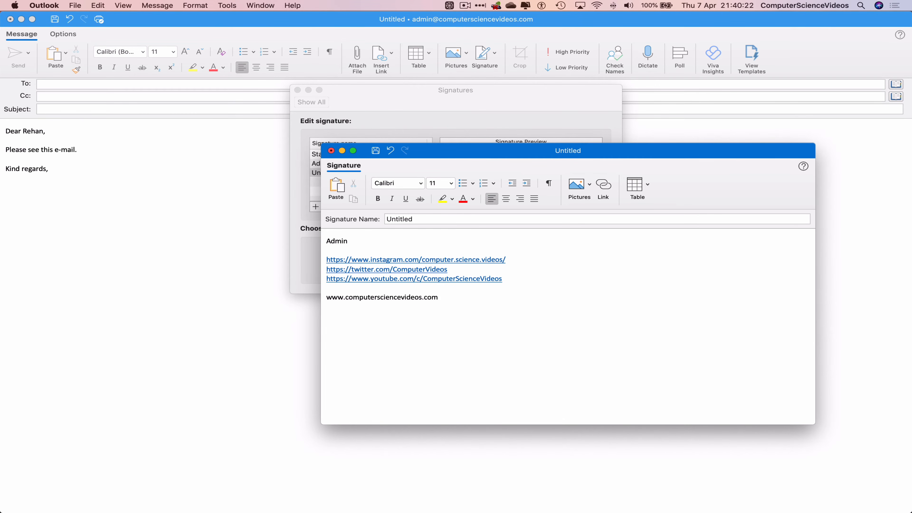
key("Return")
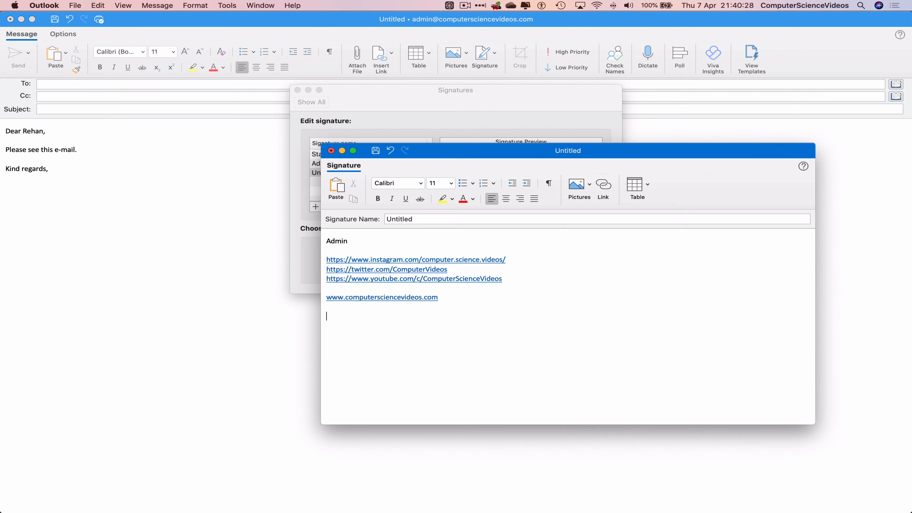
type("Mobile: 123456789")
key("Return")
key("Return")
left_click(590, 187)
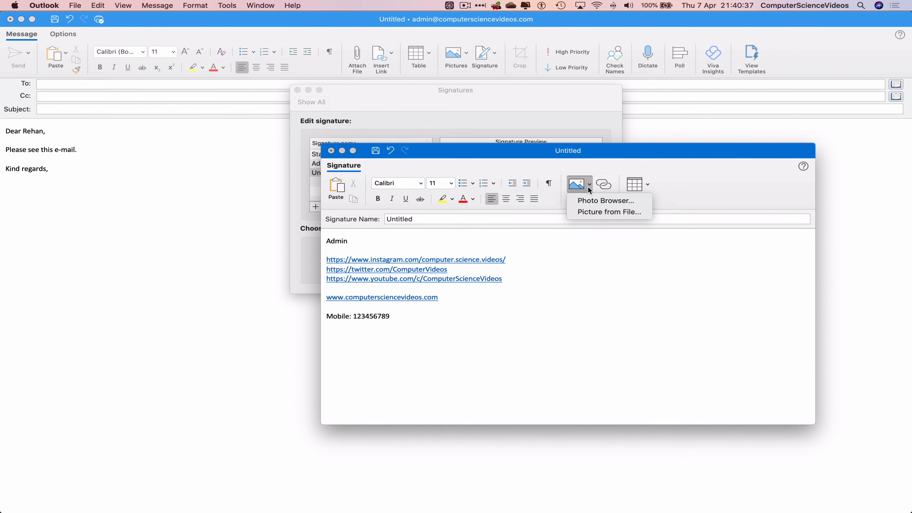
left_click(591, 201)
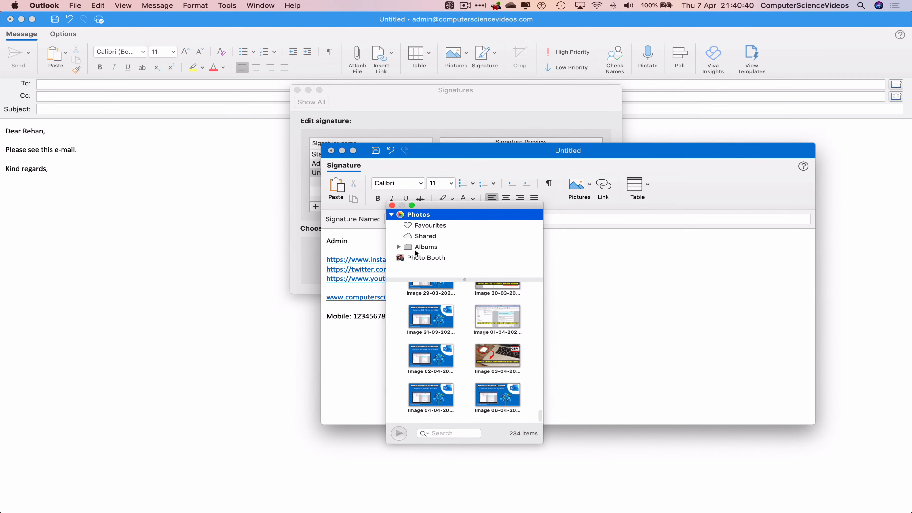
left_click(392, 205)
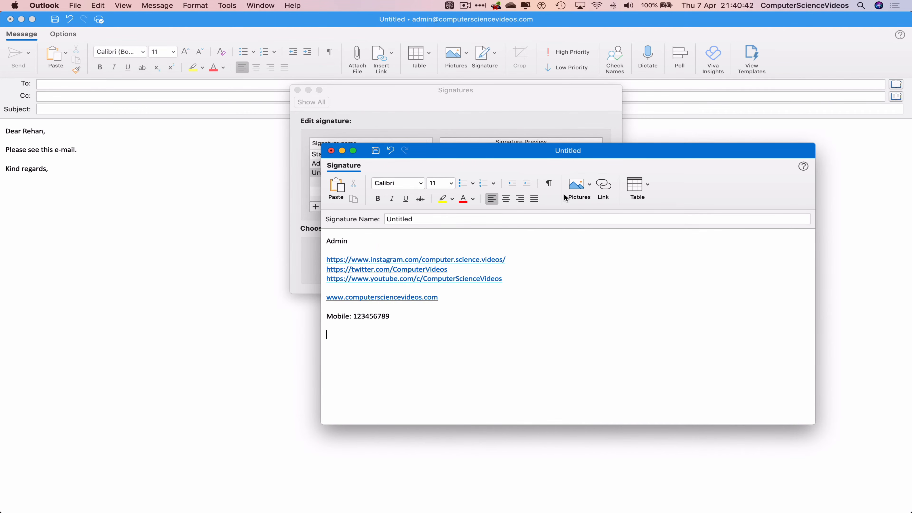
left_click(597, 189)
key("Escape")
Step: Insert the picture YouTube Icon.jpg from the My YouTube Channel folder in Documents below the "Mobile:" line of the signature
left_click(589, 184)
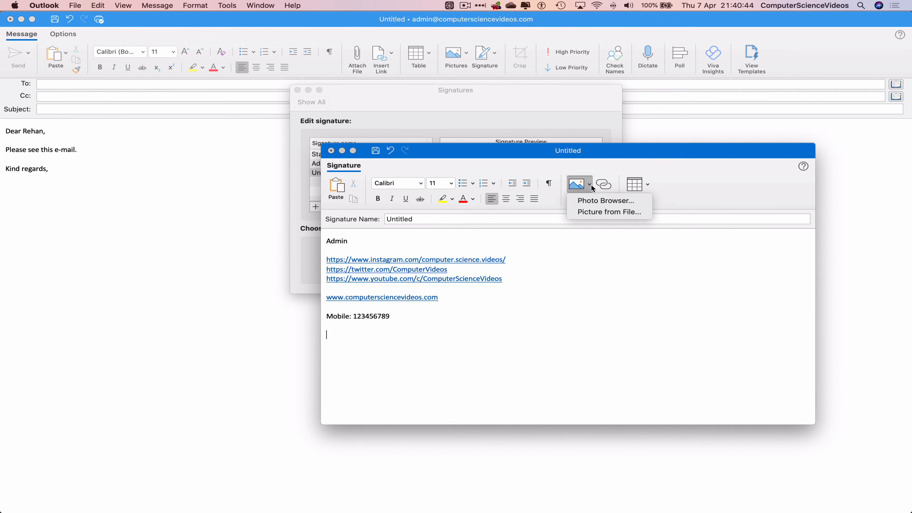
left_click(600, 215)
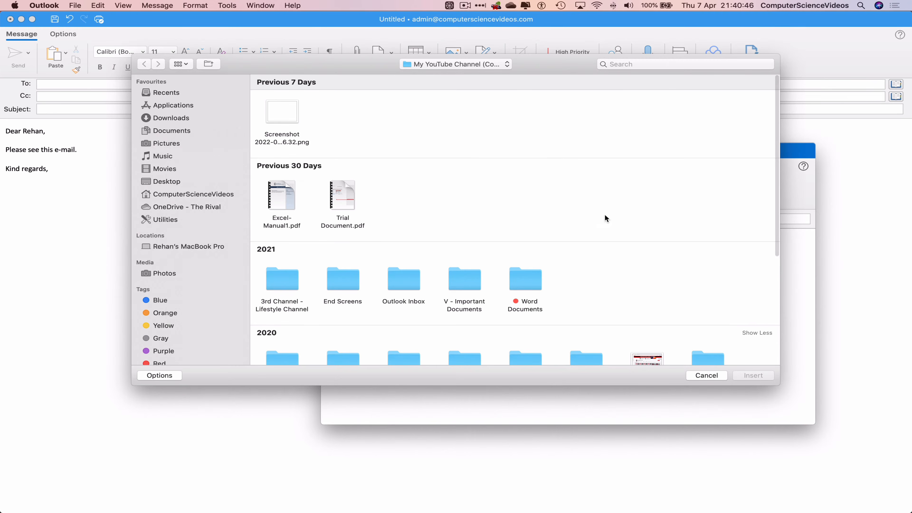
scroll(384, 205, "down", 5)
scroll(382, 202, "up", 3)
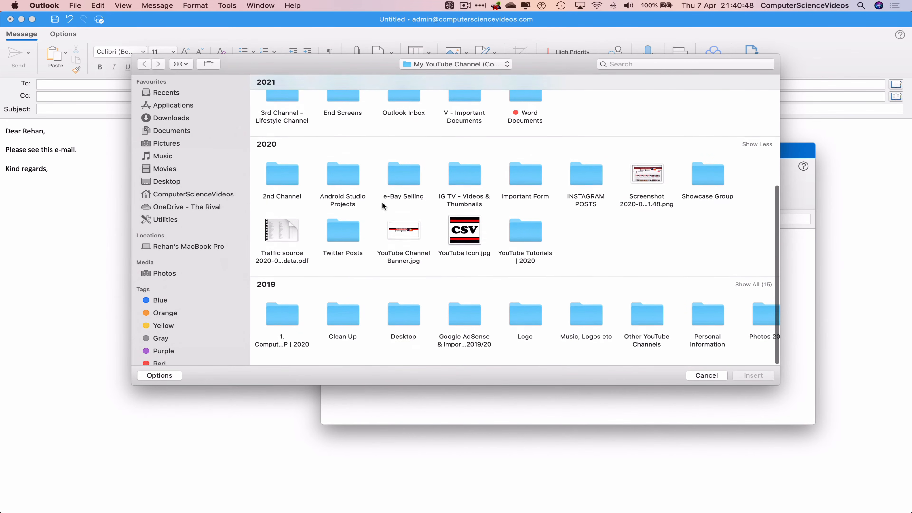
left_click(172, 131)
scroll(330, 197, "down", 5)
scroll(310, 308, "up", 2)
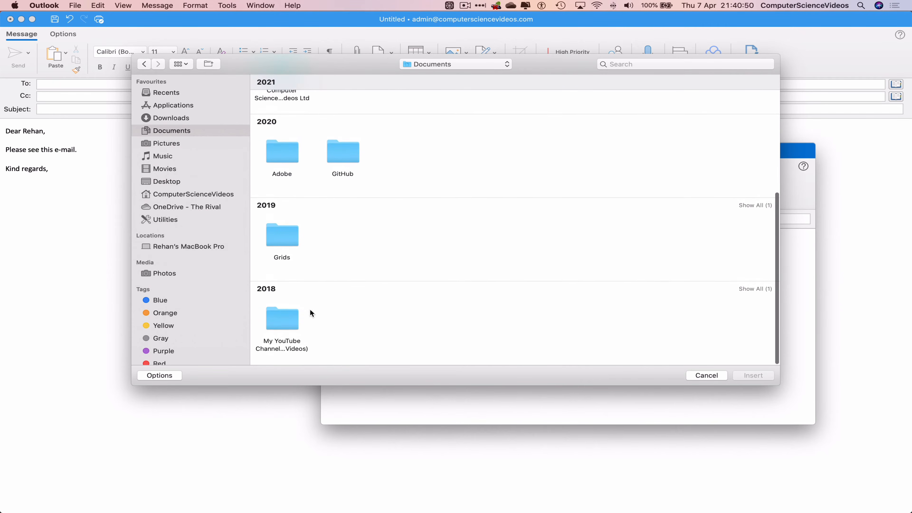
double_click(283, 316)
scroll(399, 226, "down", 5)
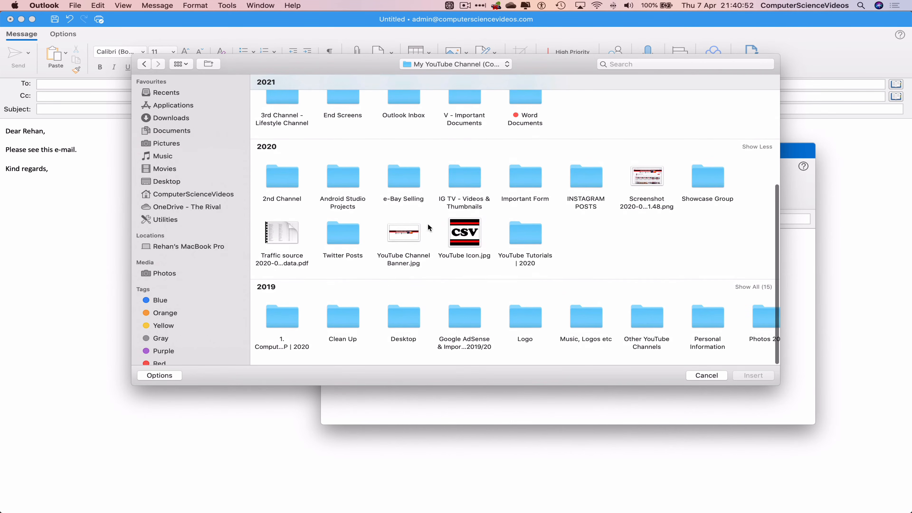
double_click(460, 239)
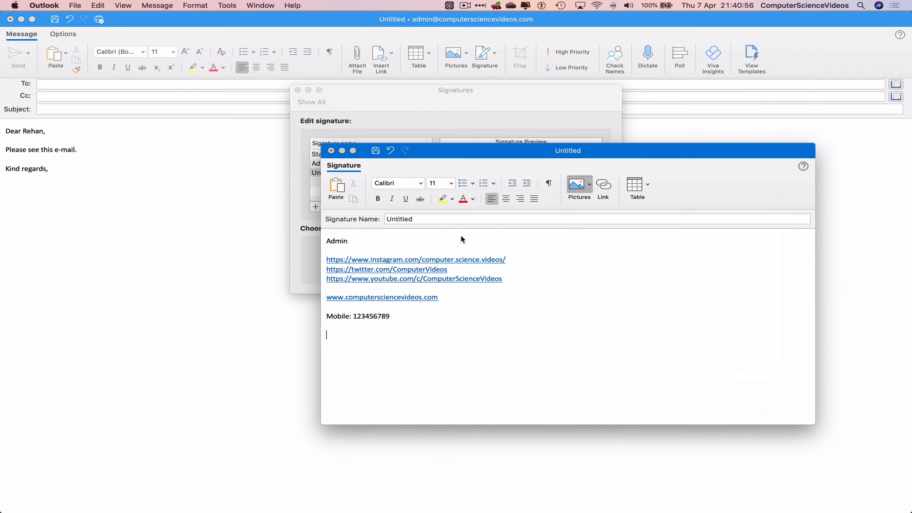
Step: Shrink the inserted CSV picture proportionally to a small logo slightly wider than the "Mobile:" line, and deselect it
scroll(606, 334, "down", 5)
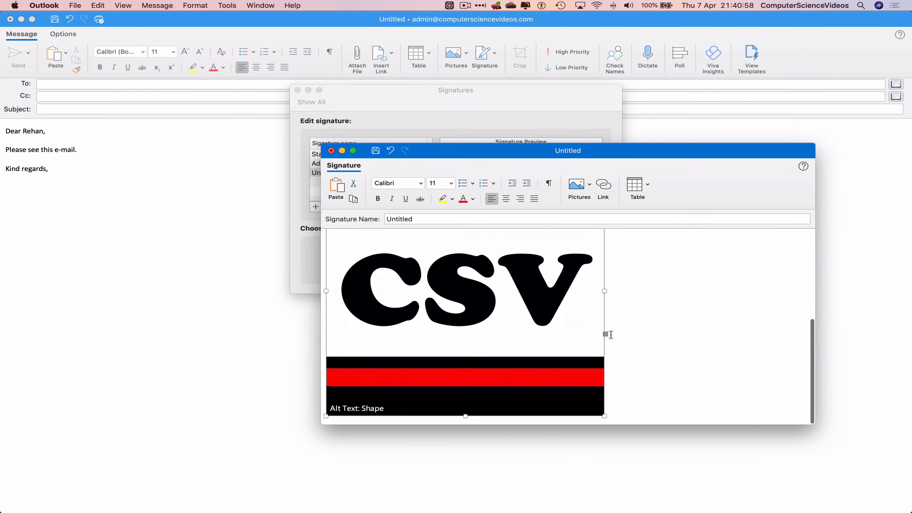
left_click_drag(603, 417, 396, 393)
left_click(451, 338)
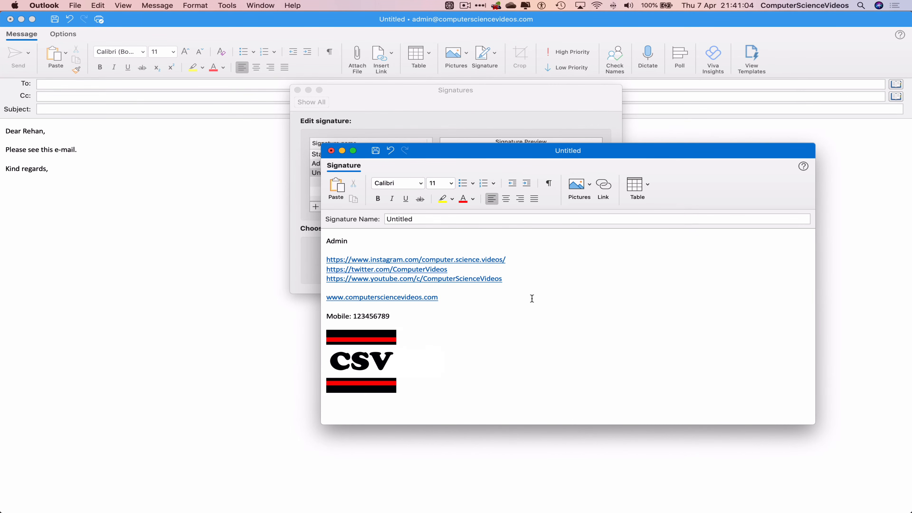
Step: Name the signature "Admin 1", save it and close the signature editor
left_click(376, 151)
double_click(410, 218)
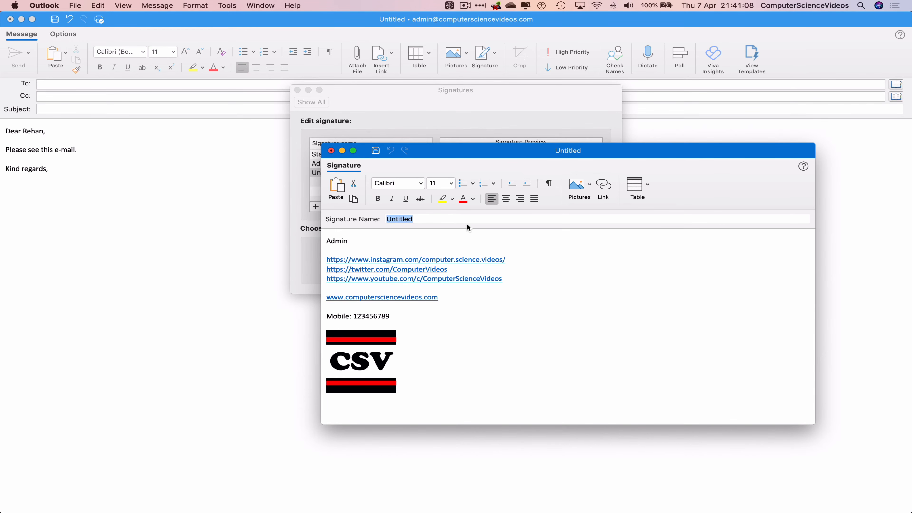
type("Admin 1")
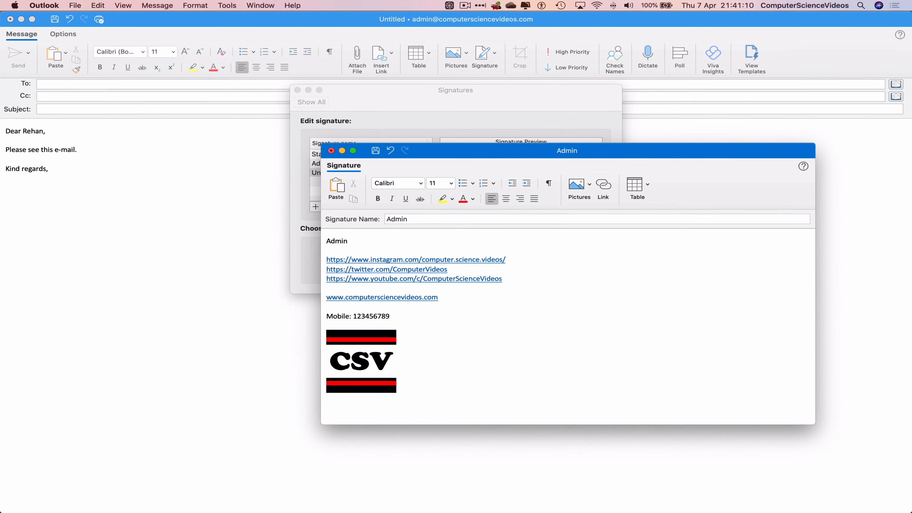
left_click(376, 152)
left_click(330, 151)
Step: Preview the Admin 1 signature in the signature list and close the Signatures window
left_click(332, 173)
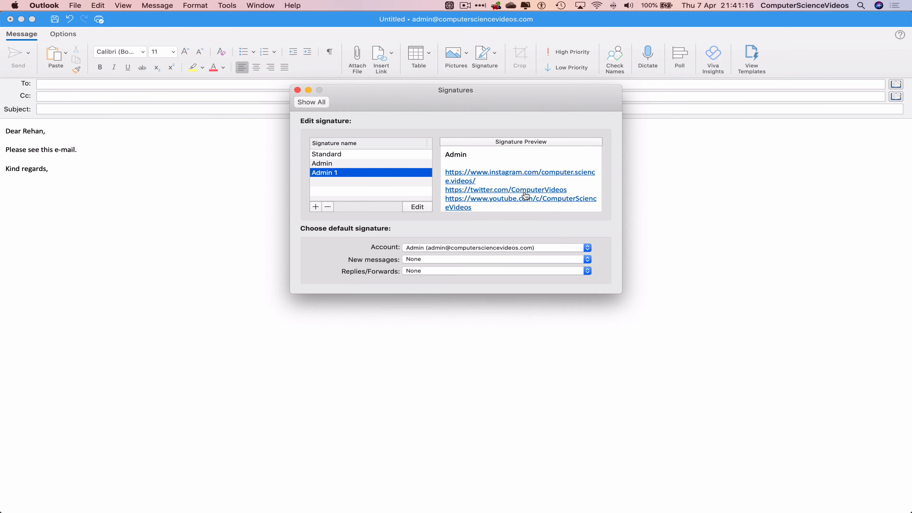
scroll(526, 196, "up", 5)
left_click(297, 90)
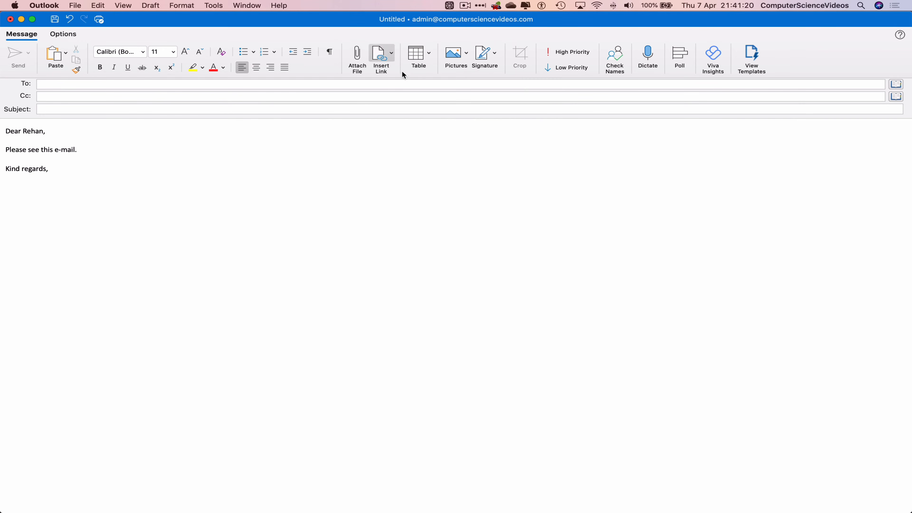
Step: Insert the Admin 1 signature into the e-mail below "Kind regards," and remove the extra blank line above "Admin"
left_click(495, 56)
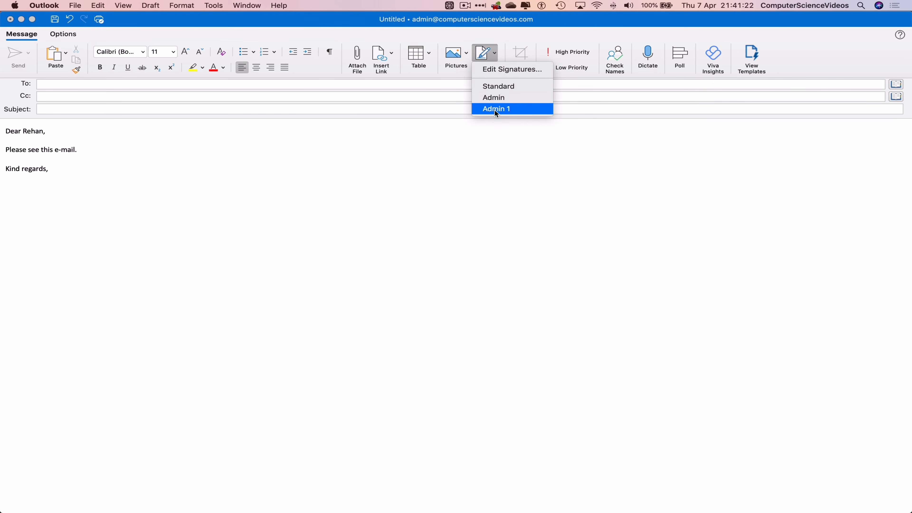
left_click(494, 109)
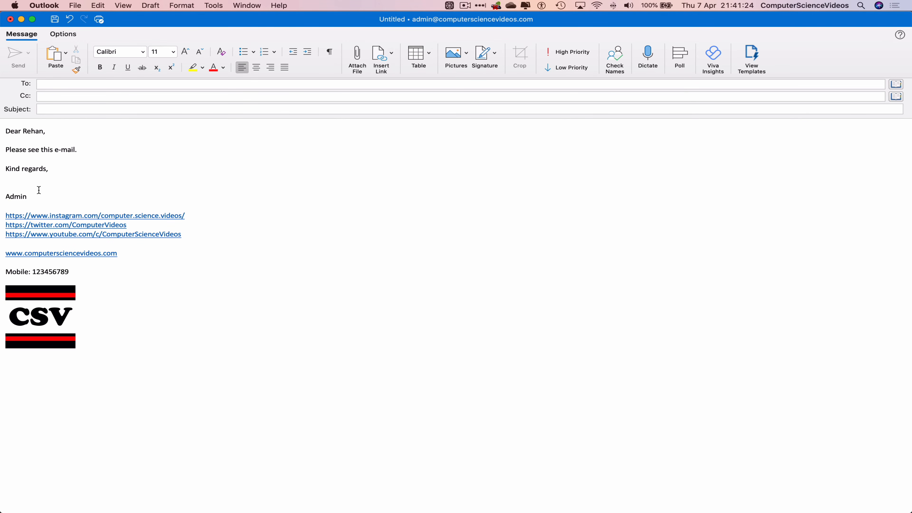
left_click(36, 184)
key("Delete")
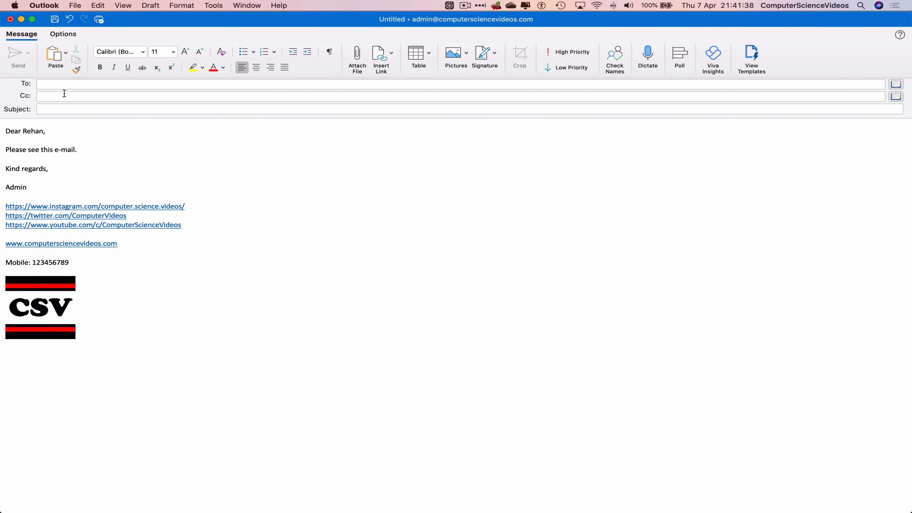
Step: Address the e-mail to the recipient, set the subject to "Flashy Signature" and send it
left_click(72, 85)
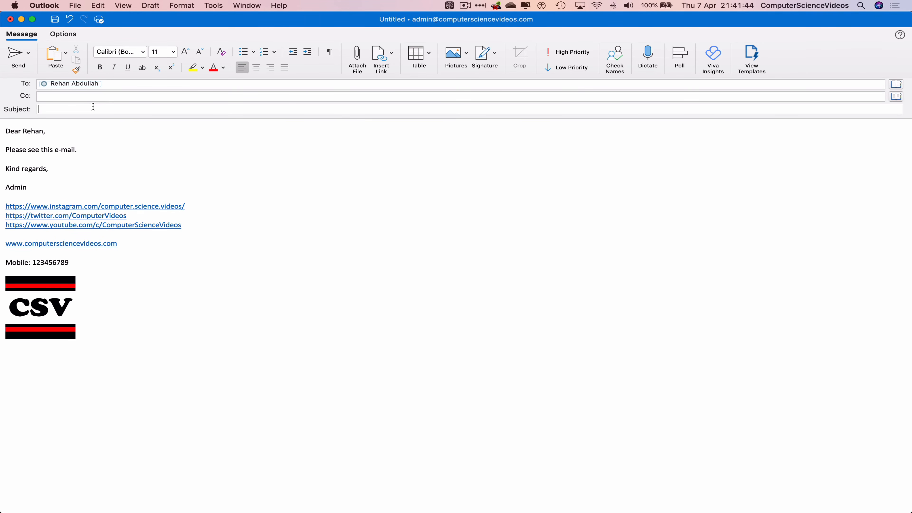
left_click(94, 107)
type("Fla")
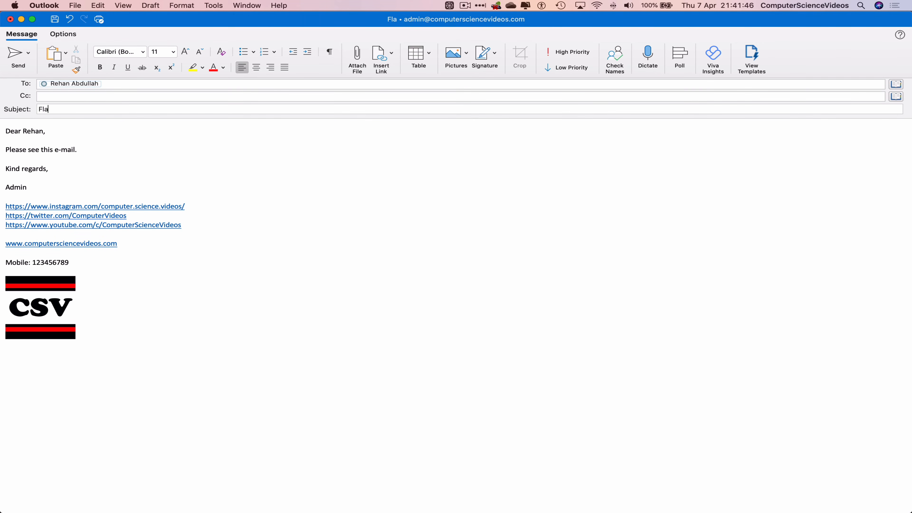
type("shy Signature")
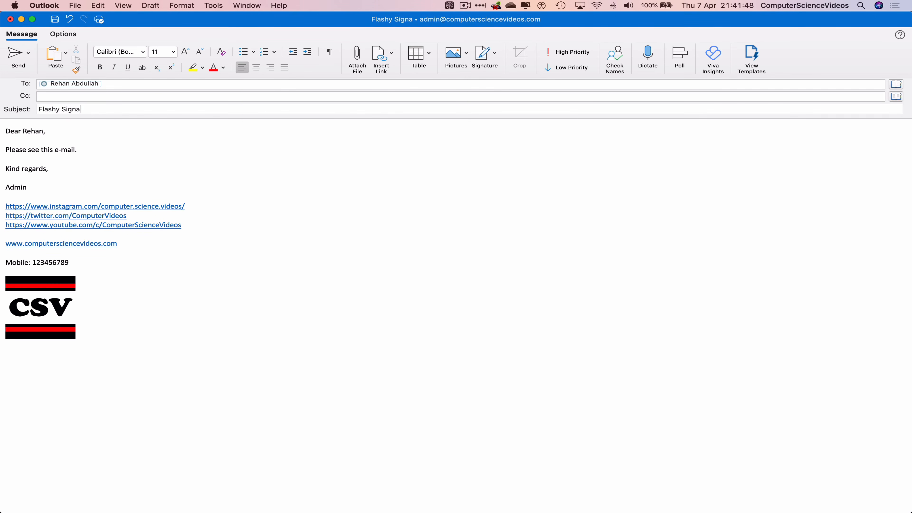
left_click(225, 183)
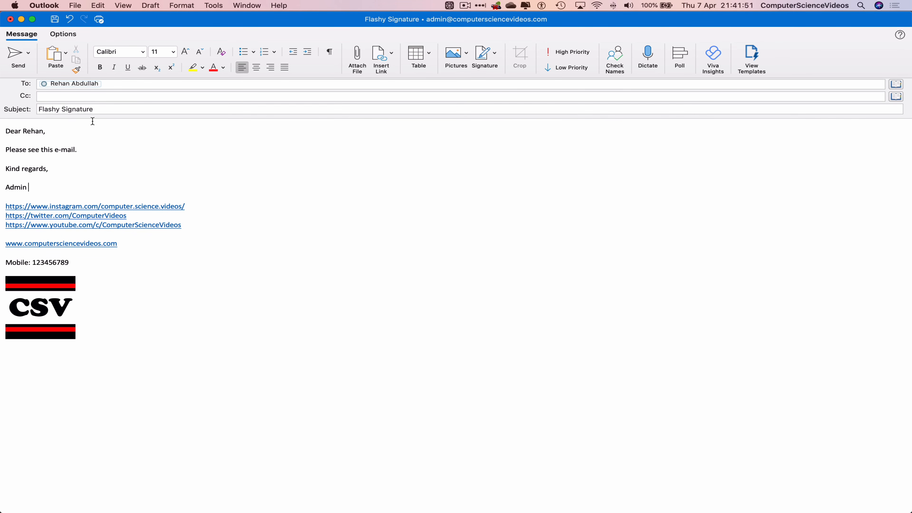
left_click(13, 58)
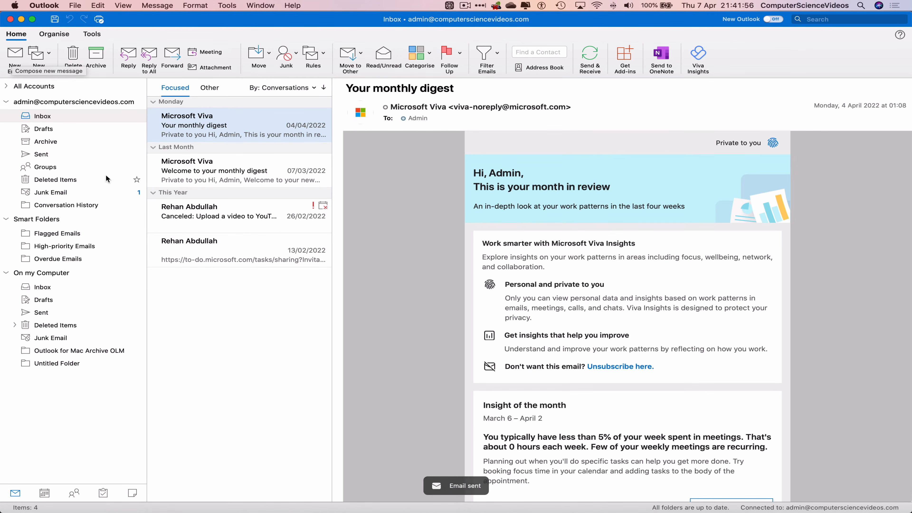
Step: View the sent "Flashy Signature" e-mail in the account's Sent folder and quit Outlook
left_click(54, 159)
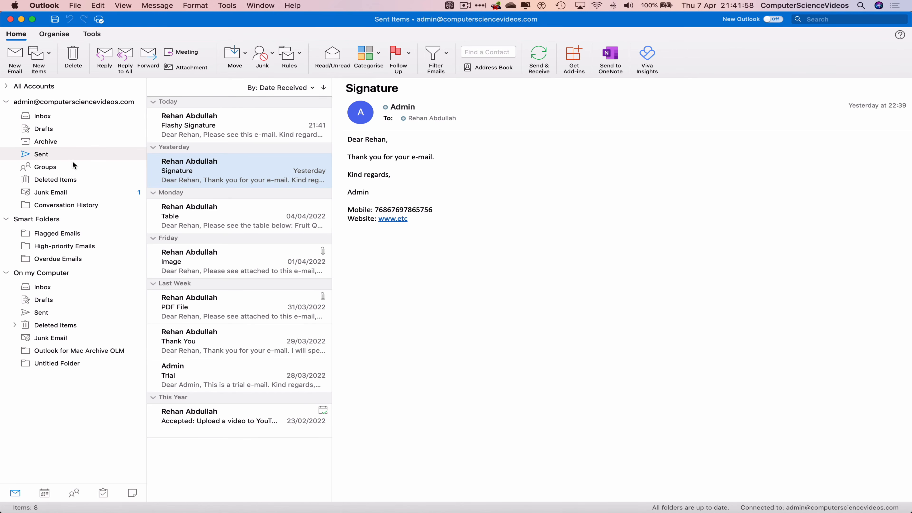
left_click(260, 135)
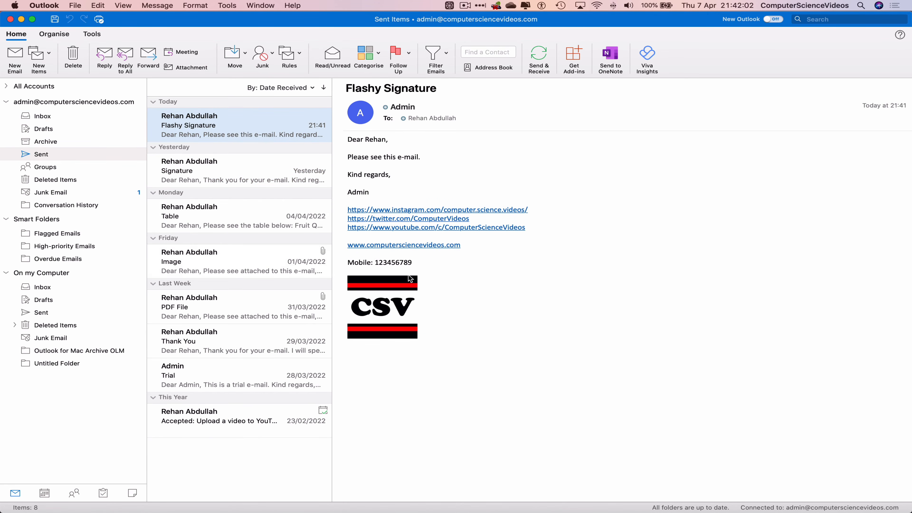
left_click(43, 5)
left_click(78, 136)
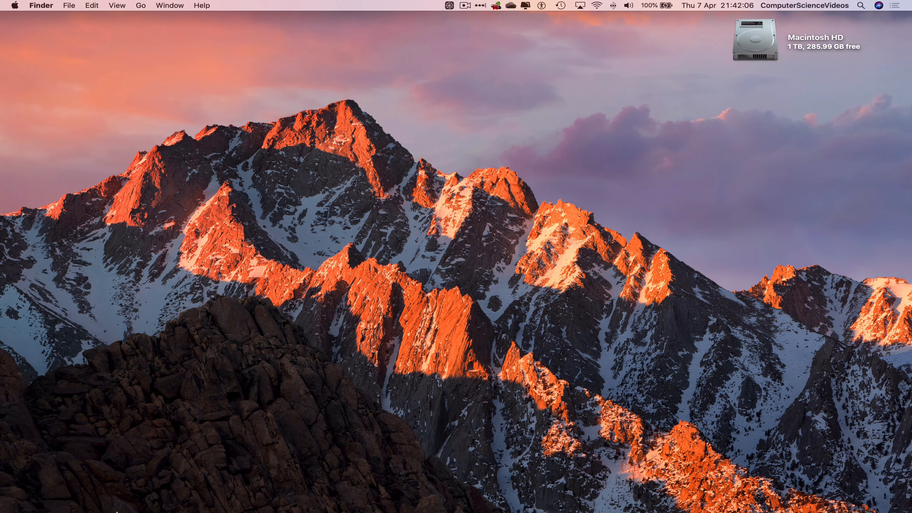
Step: Switch to Safari and open the recipient's Outlook web inbox through Office 365 in a new tab
mouse_move(100, 511)
left_click(132, 496)
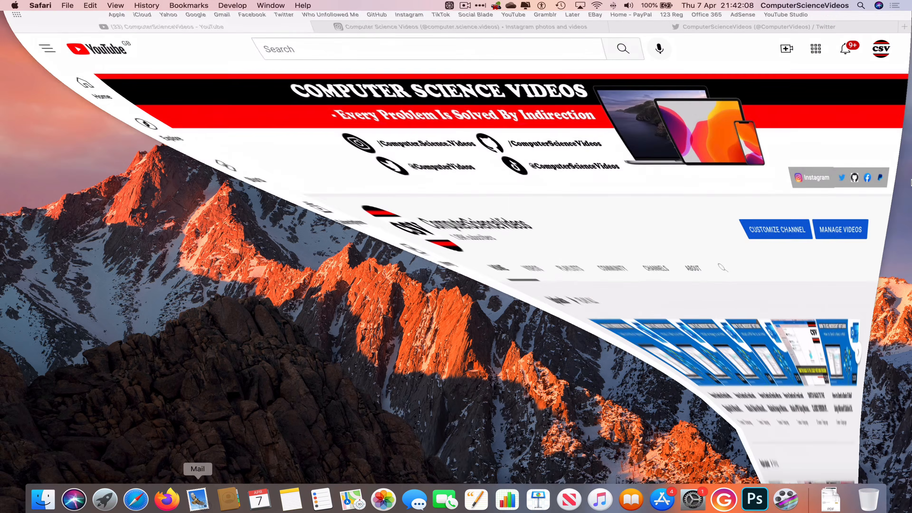
left_click(908, 49)
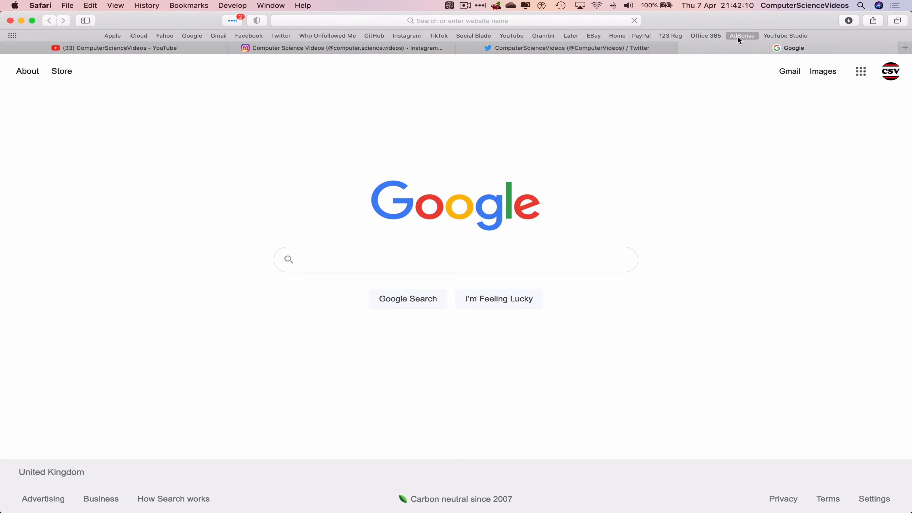
left_click(713, 35)
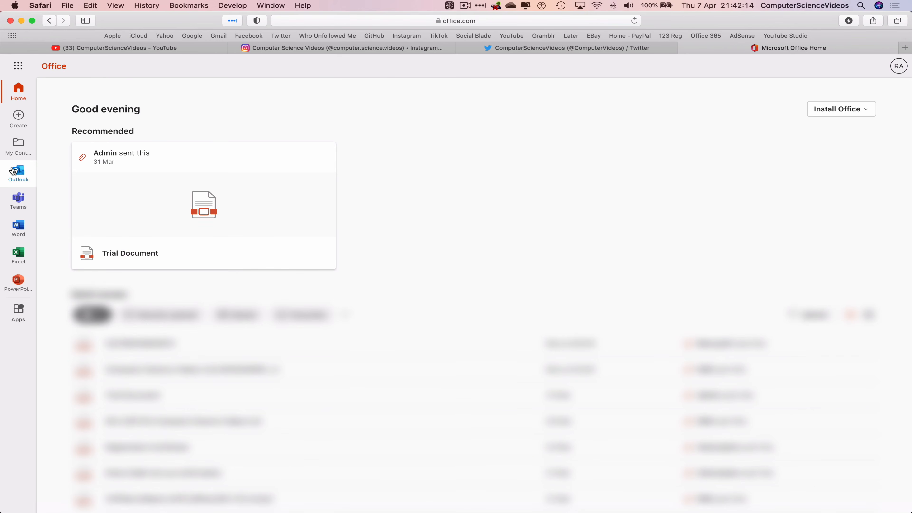
left_click(14, 171)
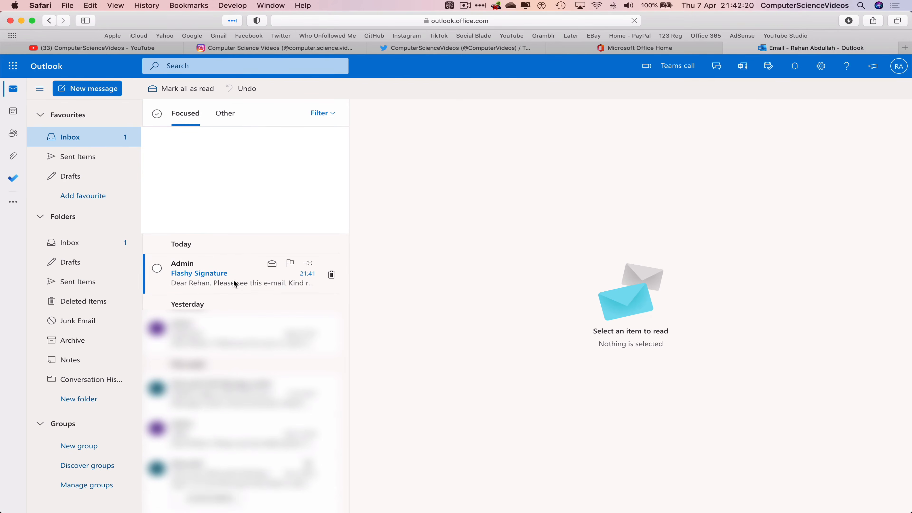
Step: Open the received "Flashy Signature" e-mail to check its signature, and quit Safari
left_click(230, 284)
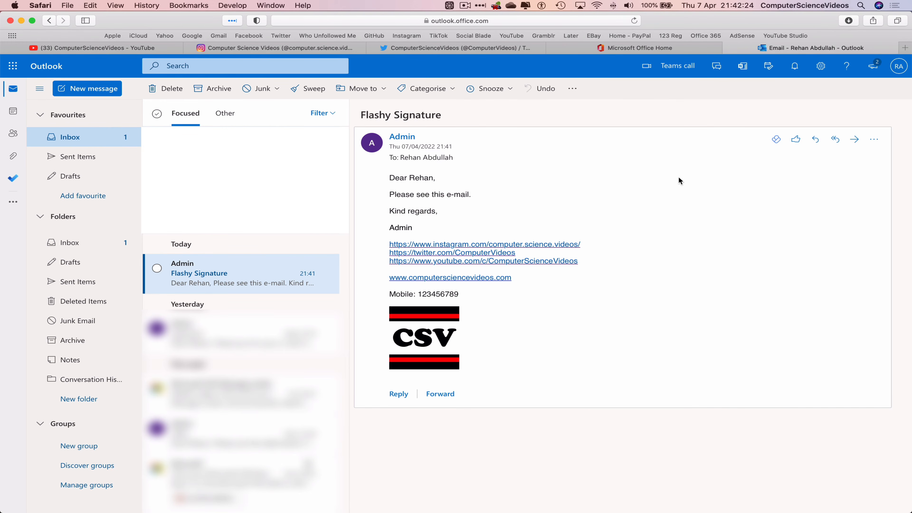
left_click(35, 5)
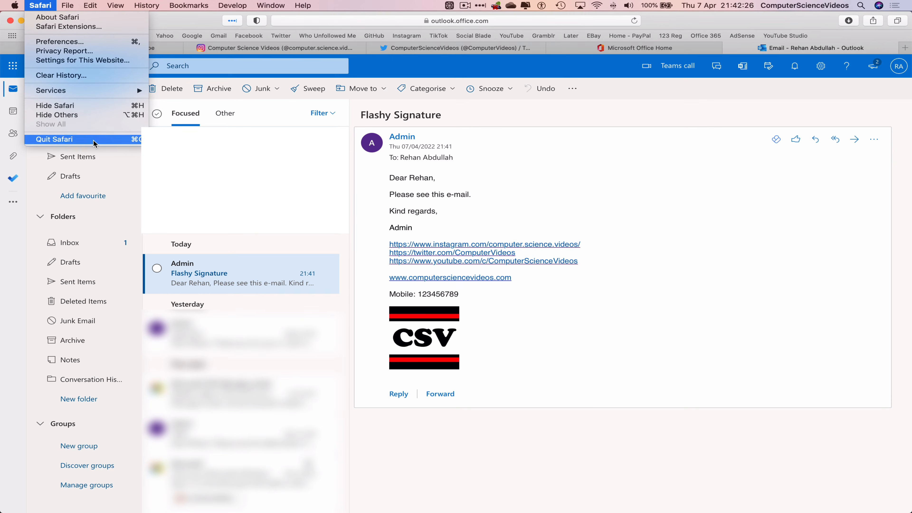
left_click(99, 139)
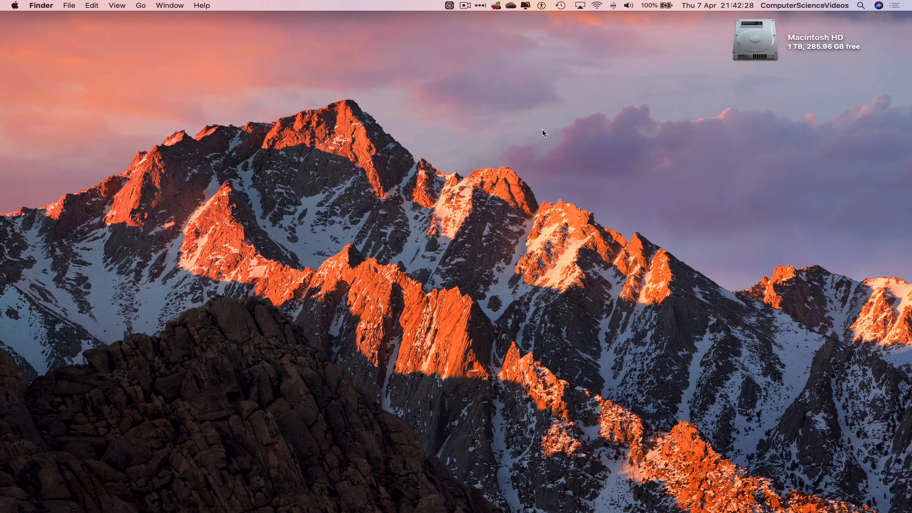